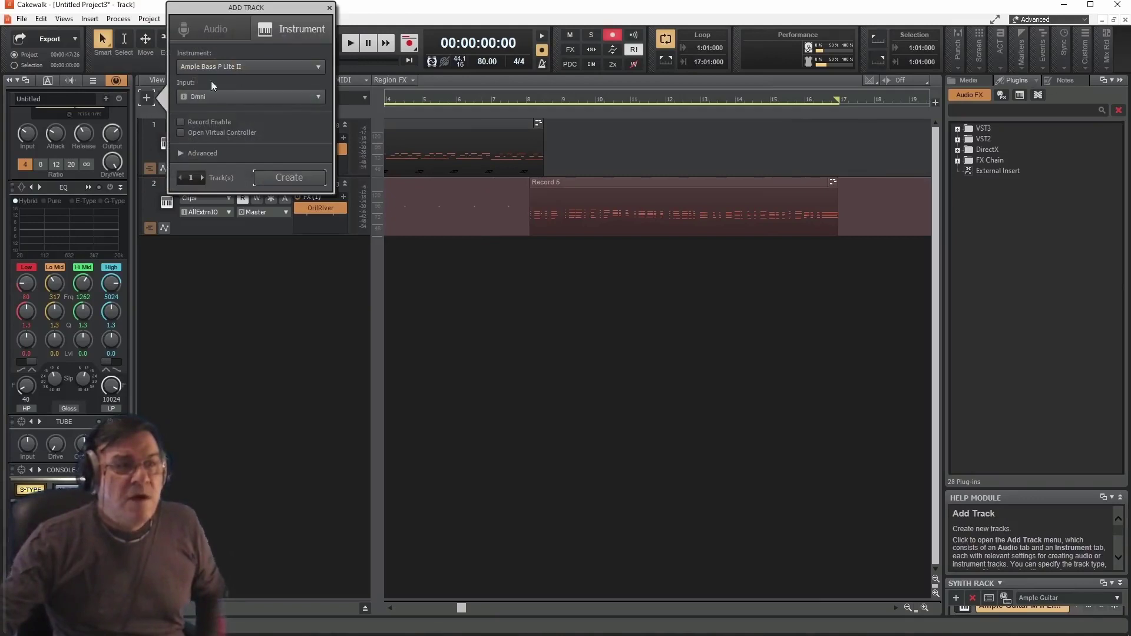
Step: Create an instrument track using Ample Bass P Lite II with Omni input and close the instrument's window
left_click(274, 62)
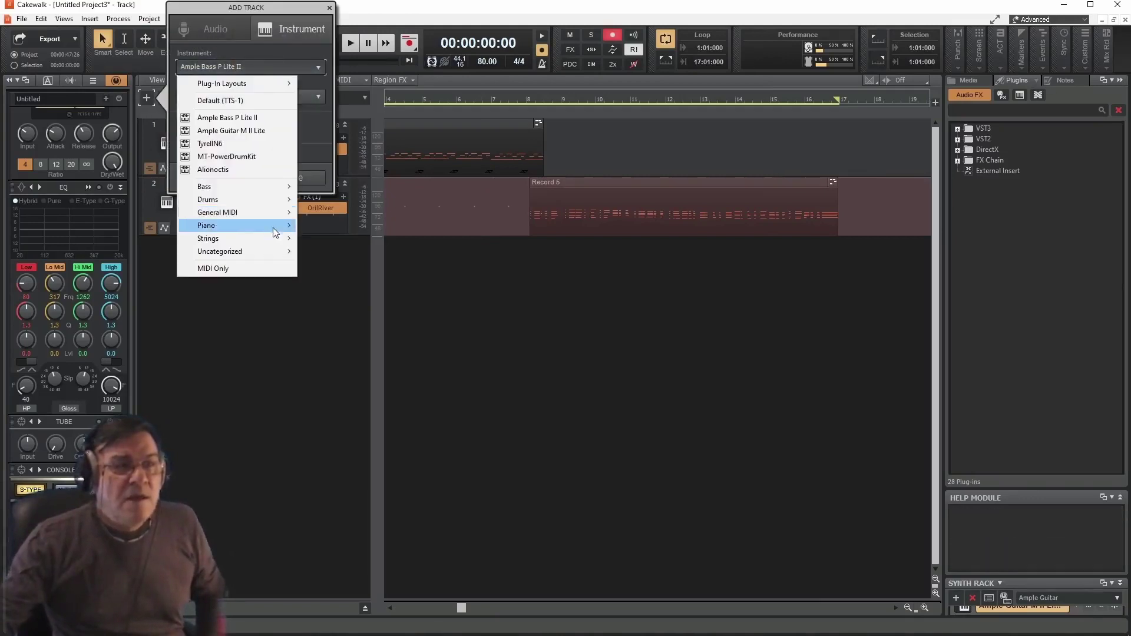
mouse_move(290, 252)
left_click(359, 213)
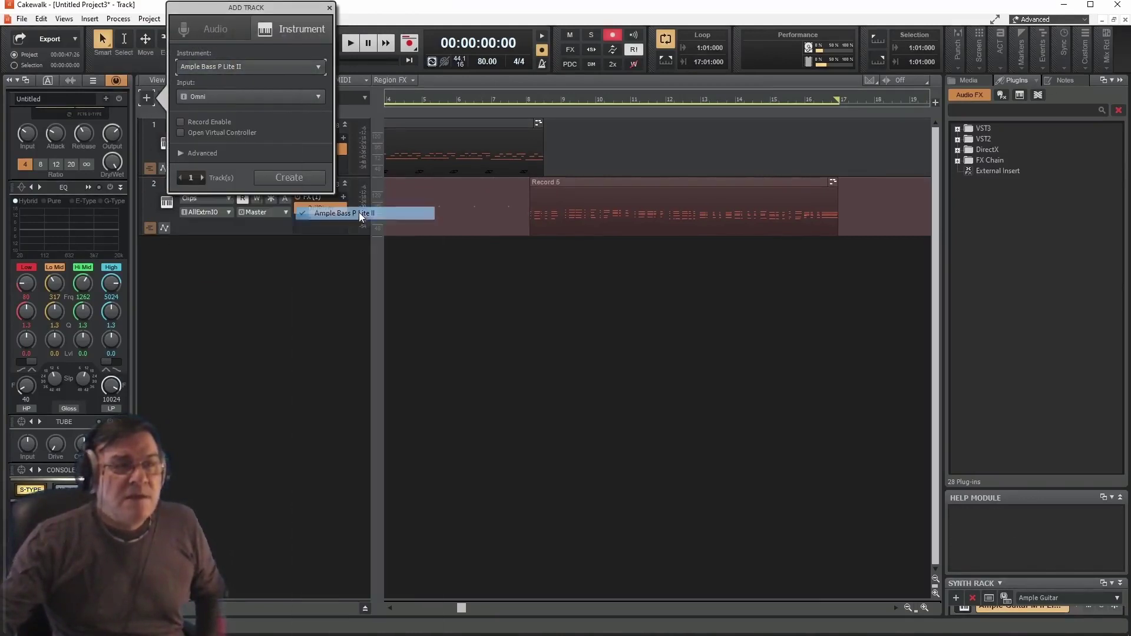
left_click(291, 178)
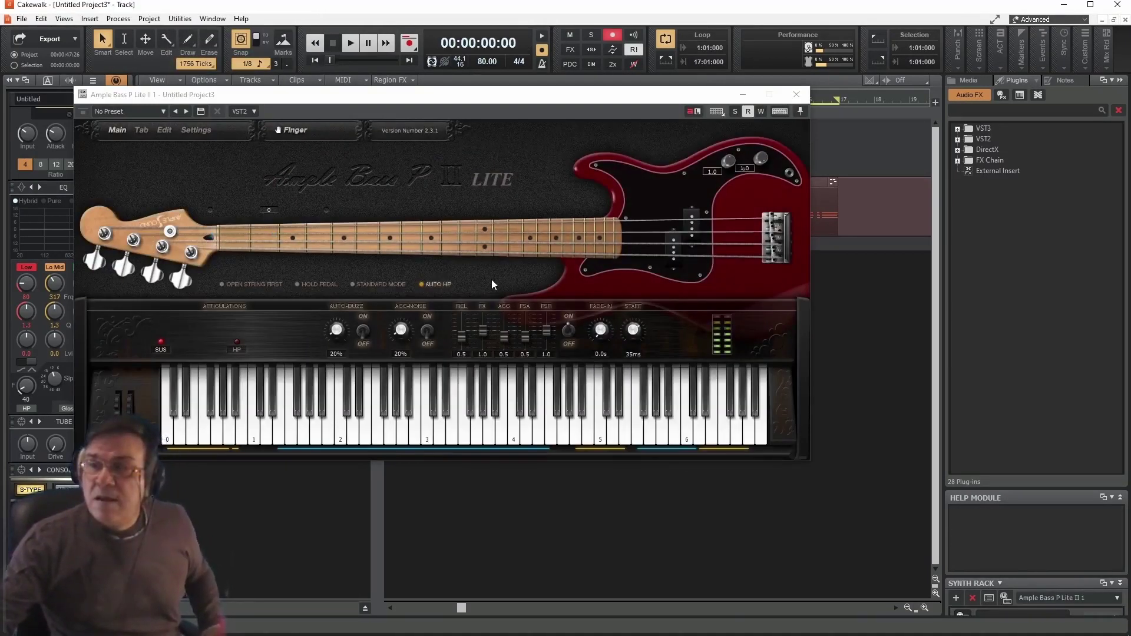
left_click(797, 95)
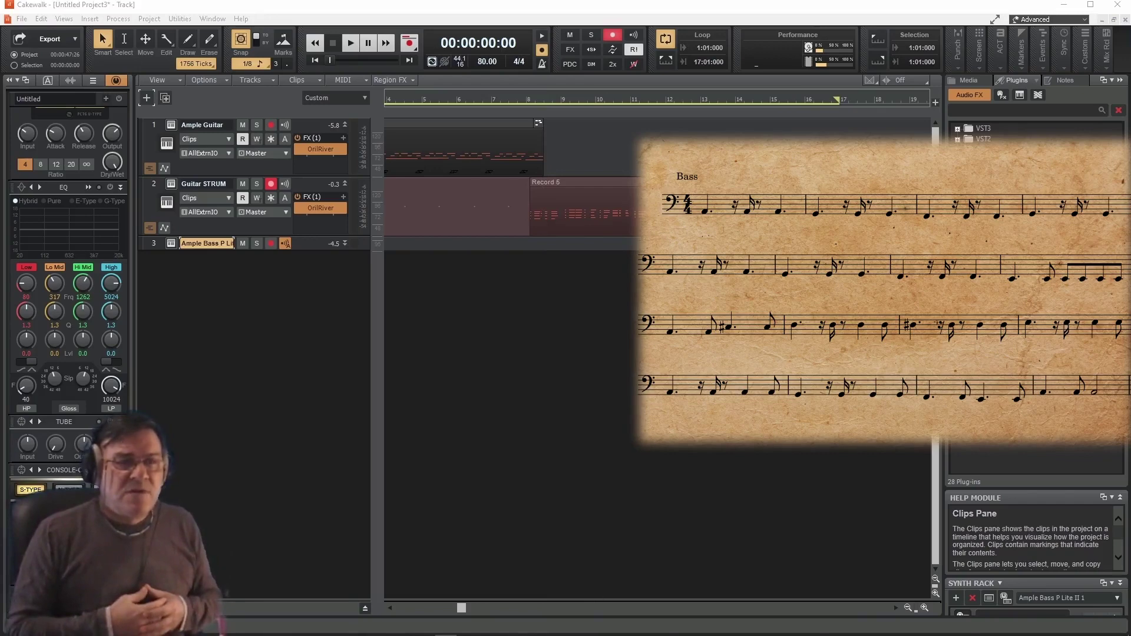
Step: Disarm the Guitar STRUM track and arm the Ample Bass track for recording
left_click(908, 608)
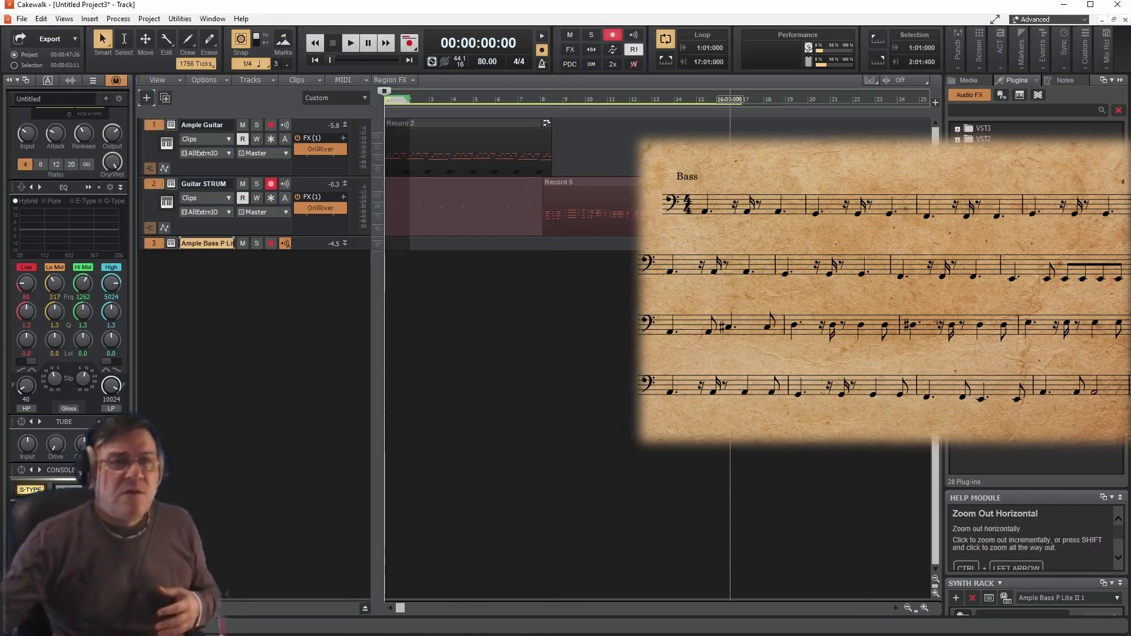
left_click(270, 184)
left_click(271, 244)
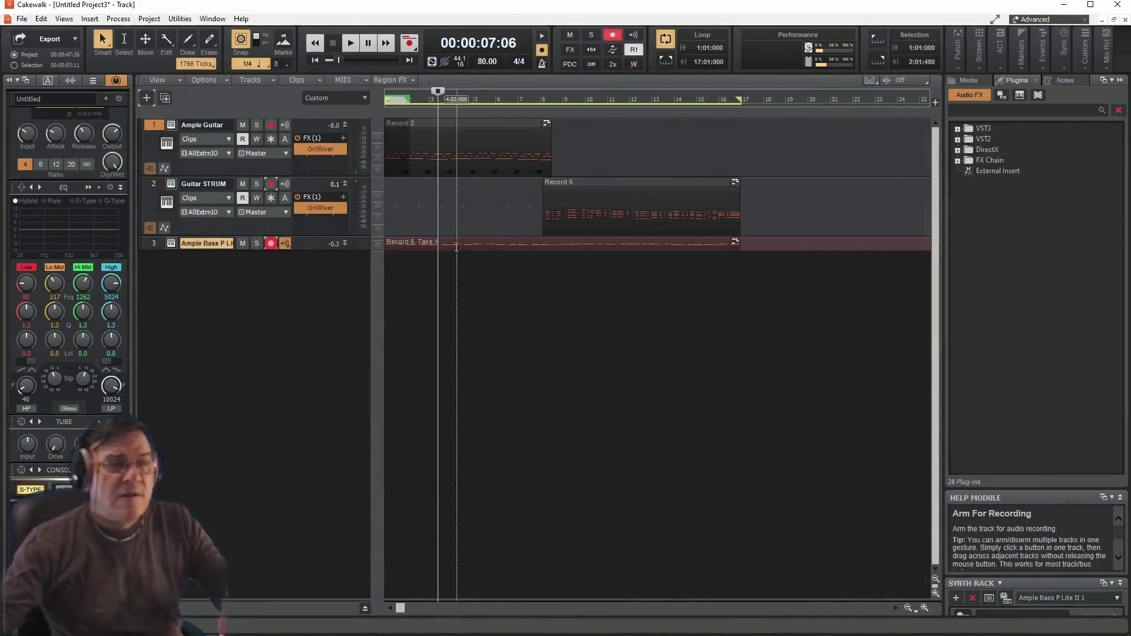
Step: Open the recorded bass clip in the piano roll and quantize all its notes' start times to 1/16
double_click(458, 242)
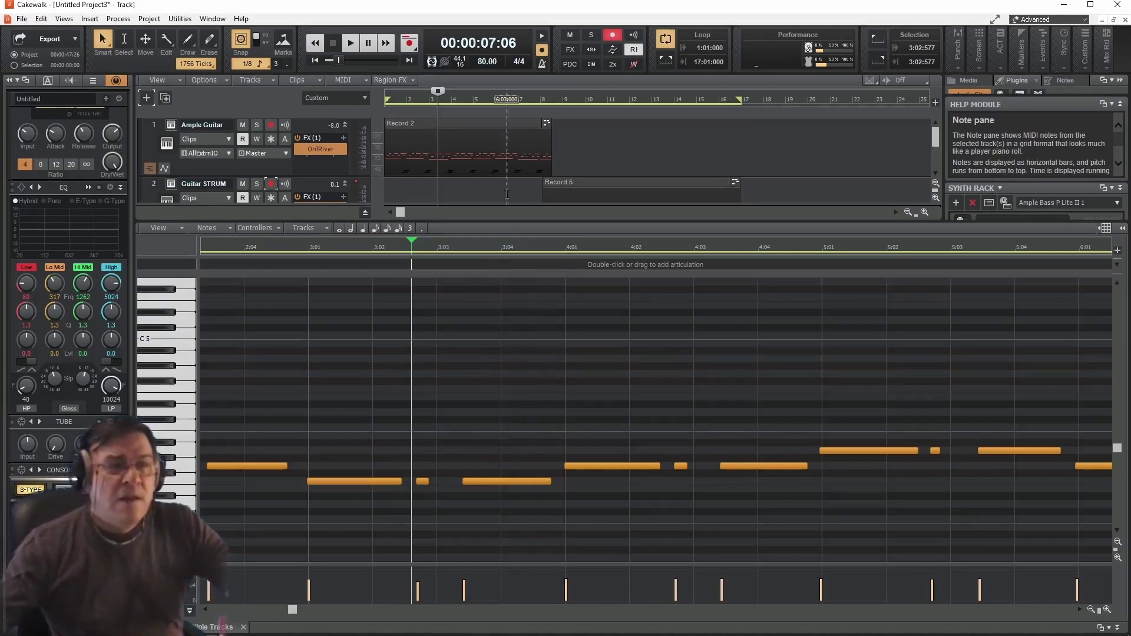
key("ctrl+a")
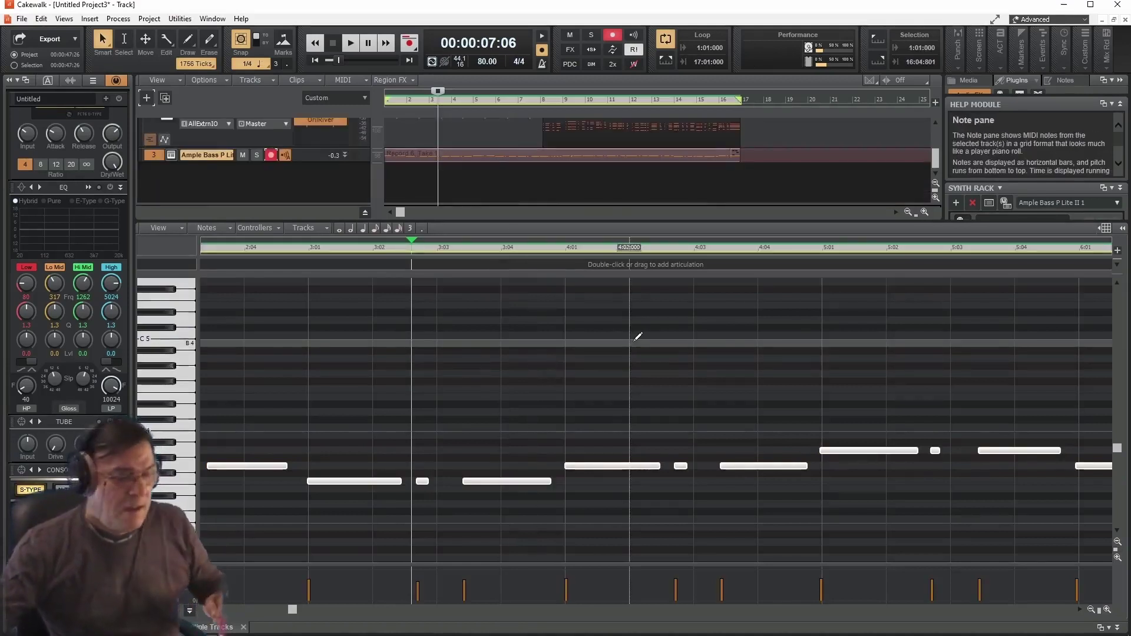
key("q")
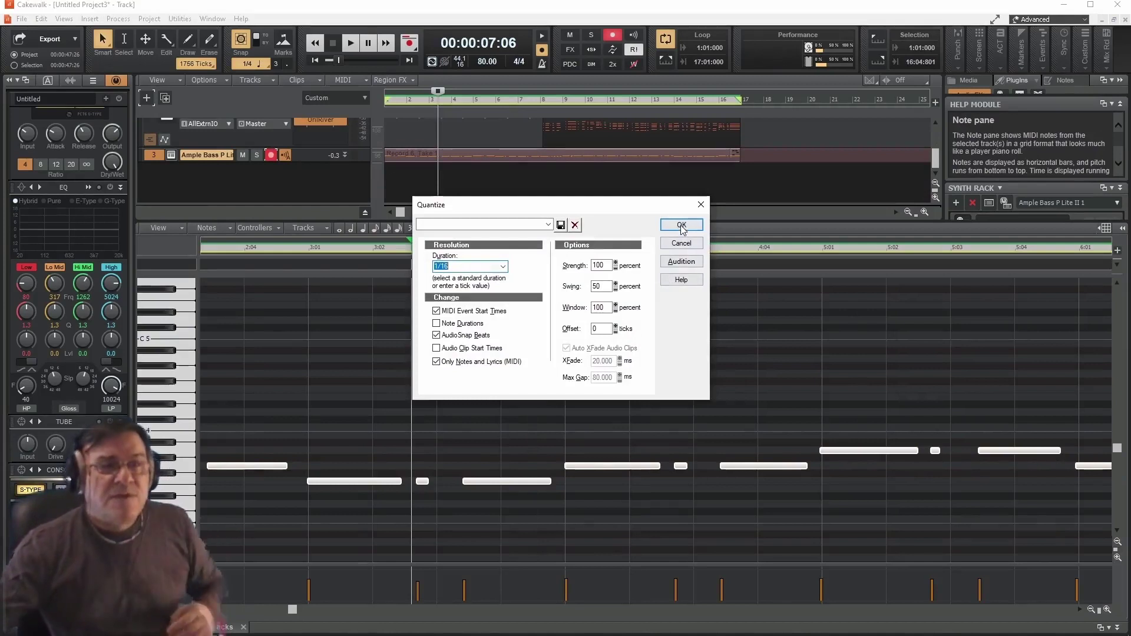
left_click(681, 225)
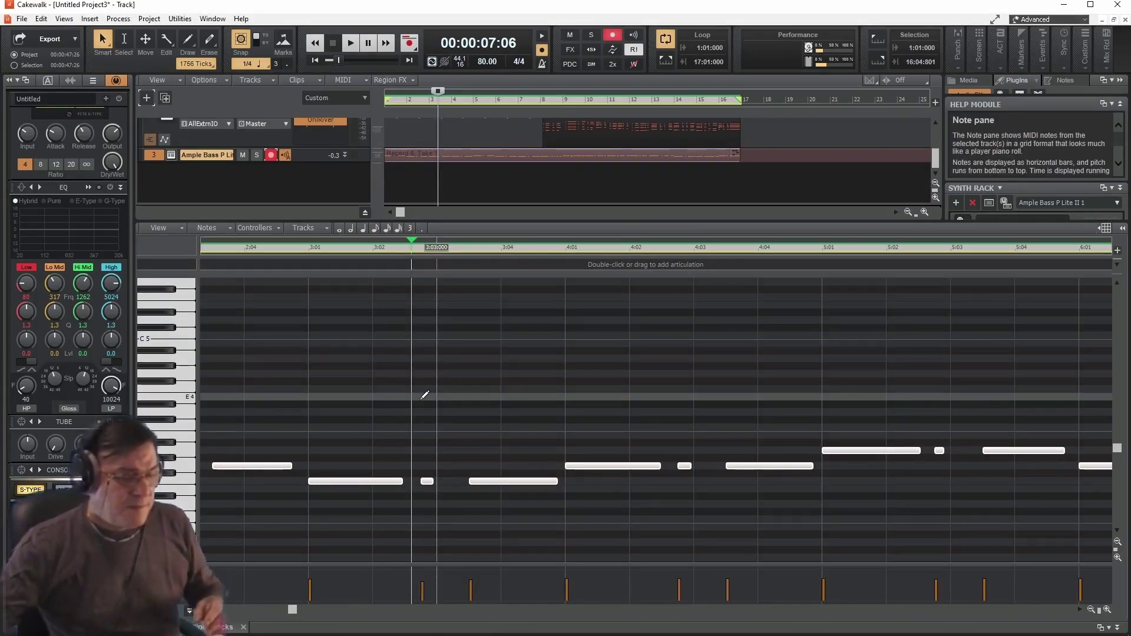
Step: Play the quantized bass part from the start of the project with the notes deselected to check its timing
key("w")
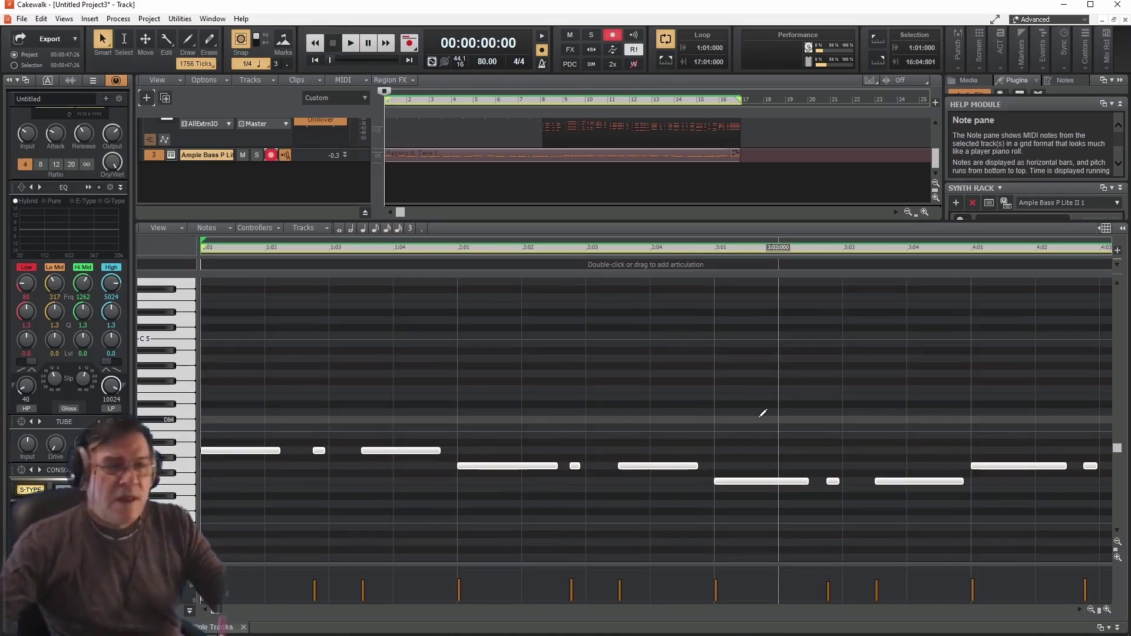
key("space")
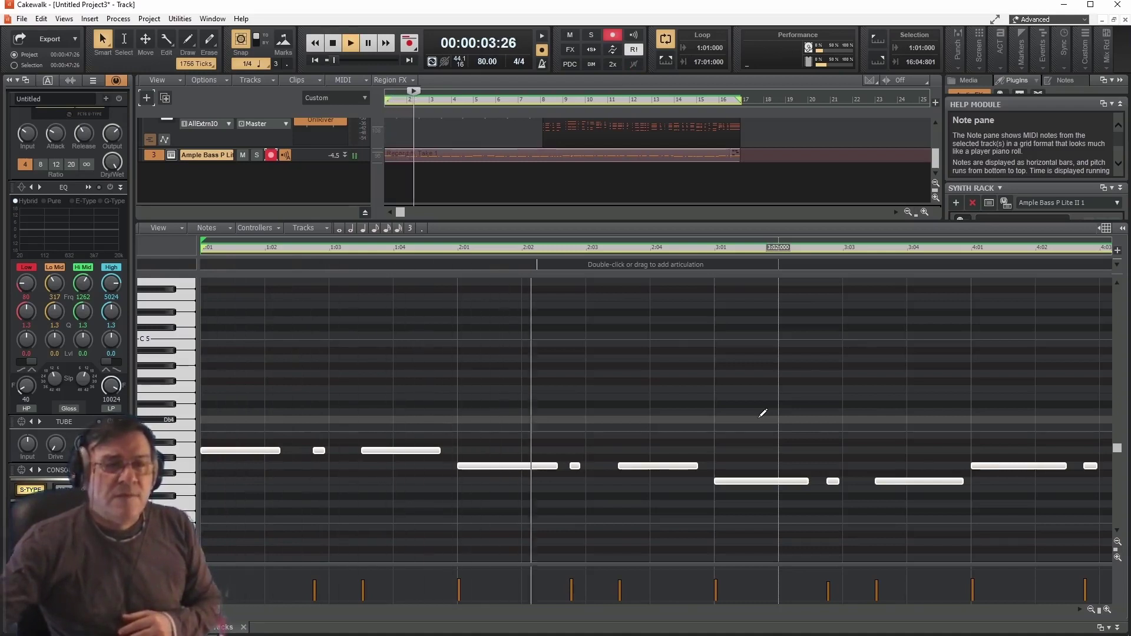
key("ctrl+shift+a")
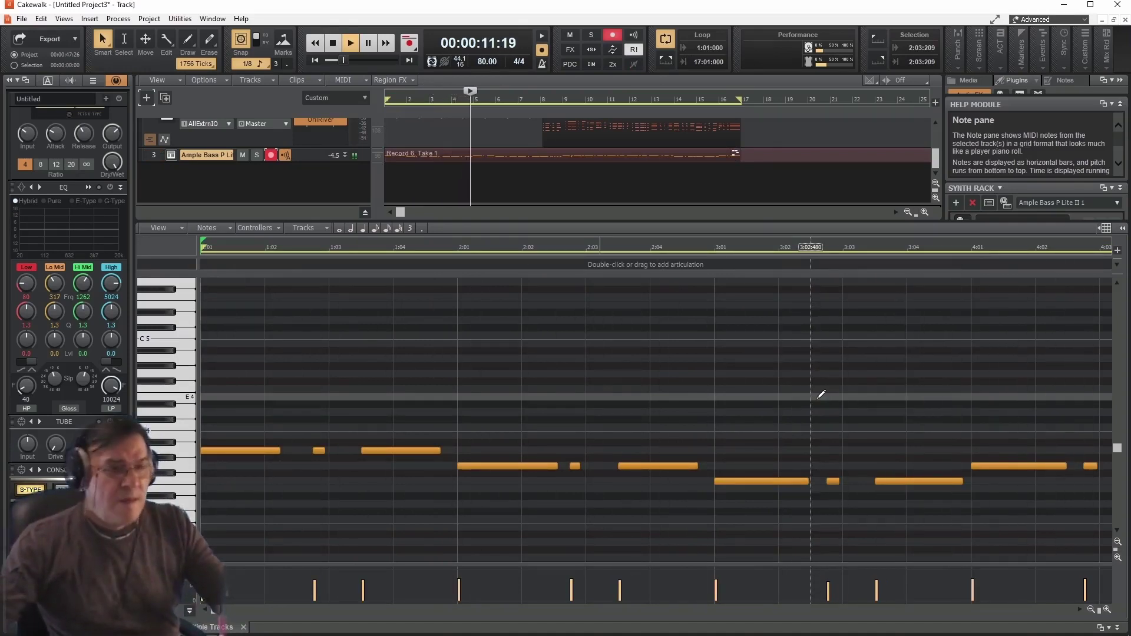
key("space")
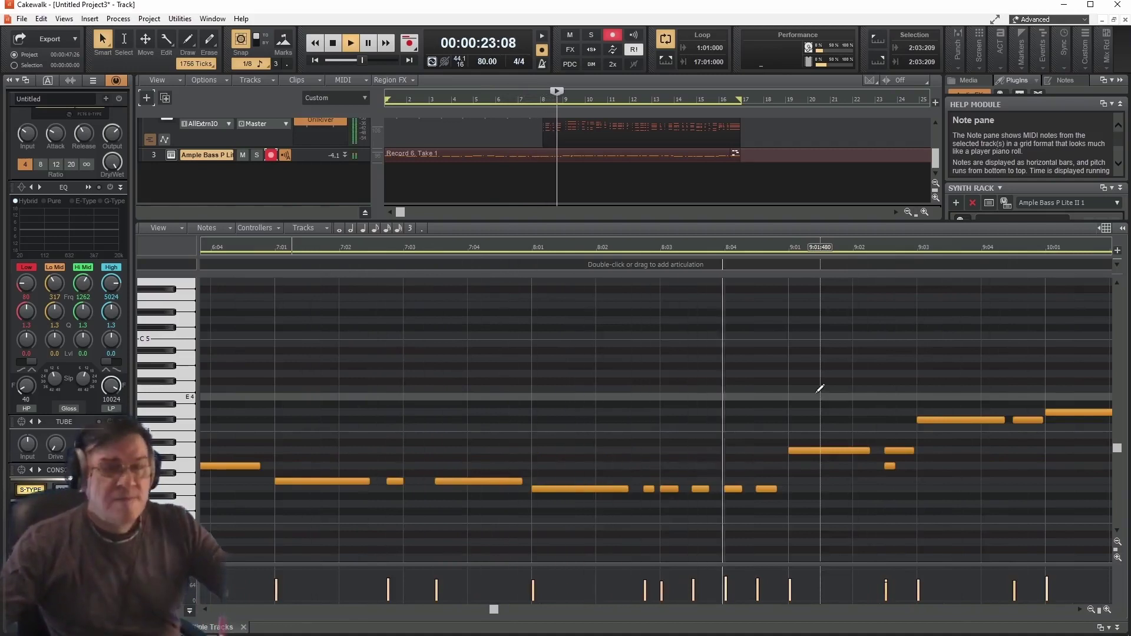
Step: Remove the short stray note beneath the second bass note of measure 9 and play the rest of the part
key("space")
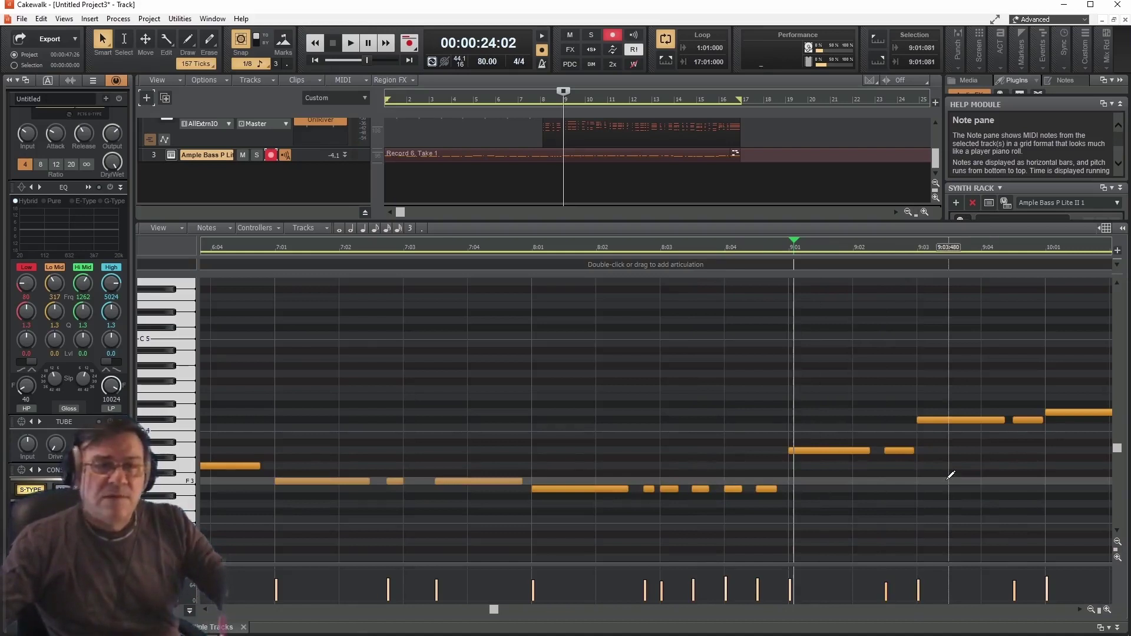
key("space")
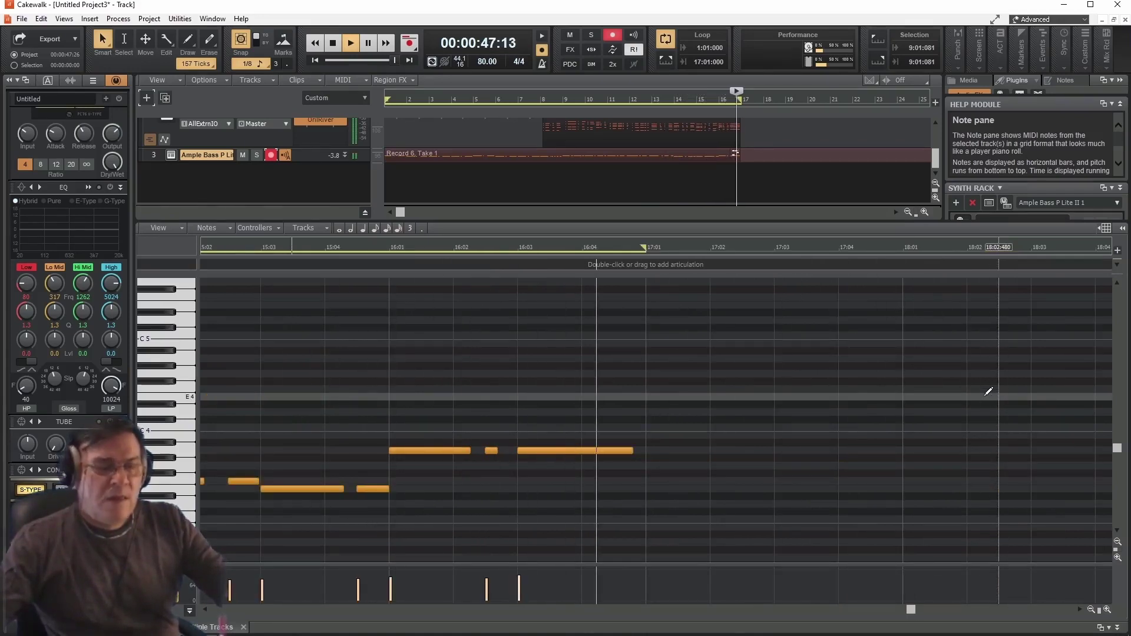
key("space")
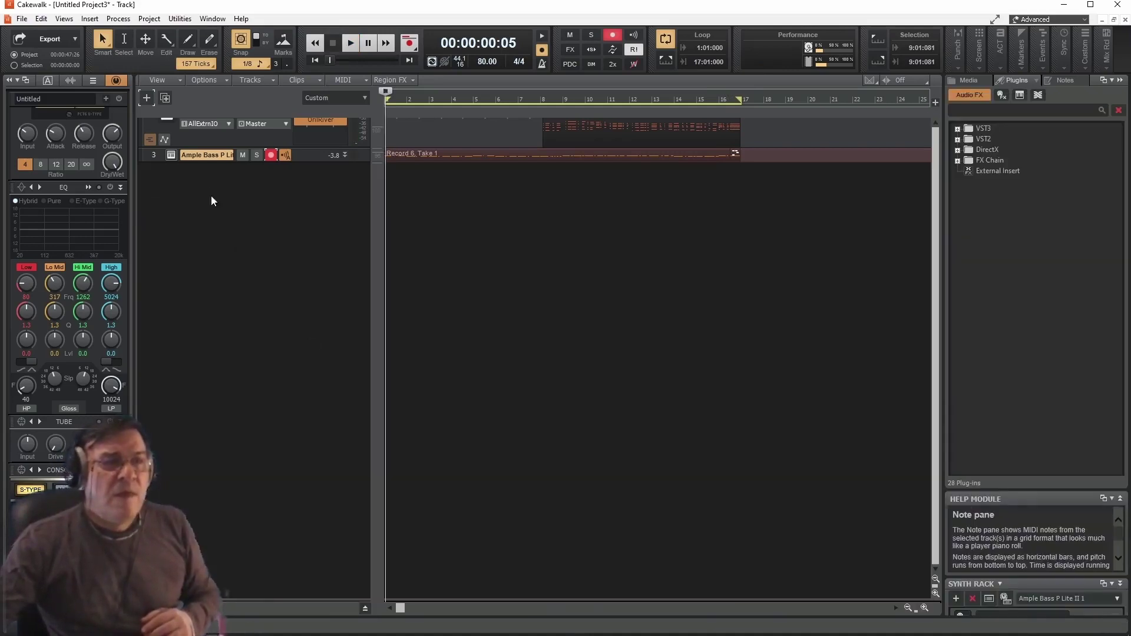
Step: Rename the Ample Bass track as Bass
scroll(198, 177, "up", 3)
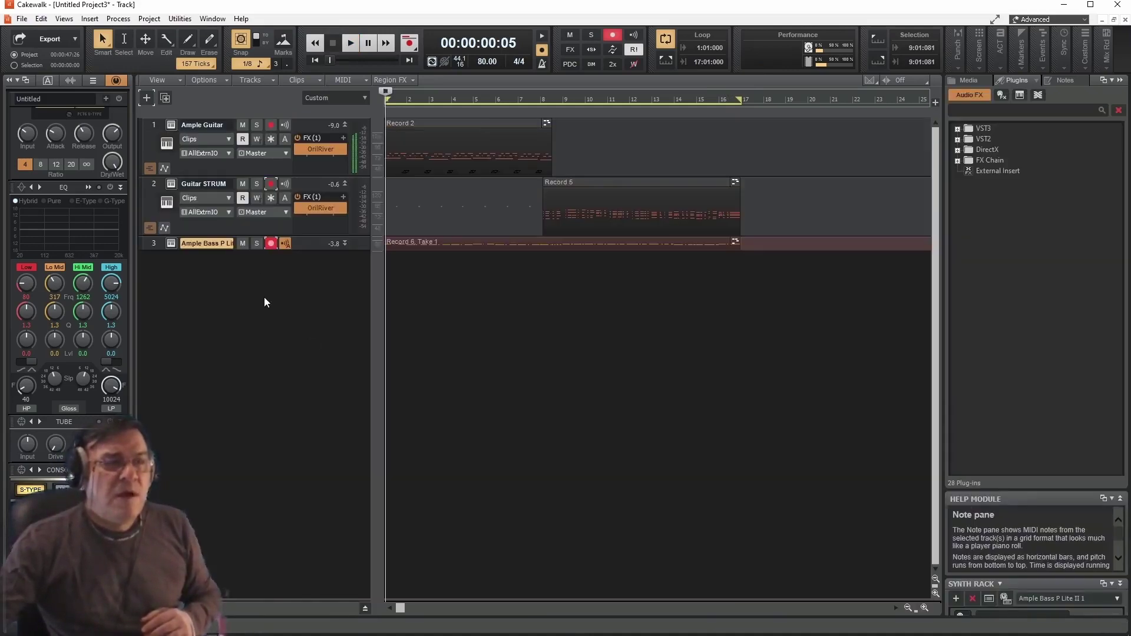
double_click(210, 243)
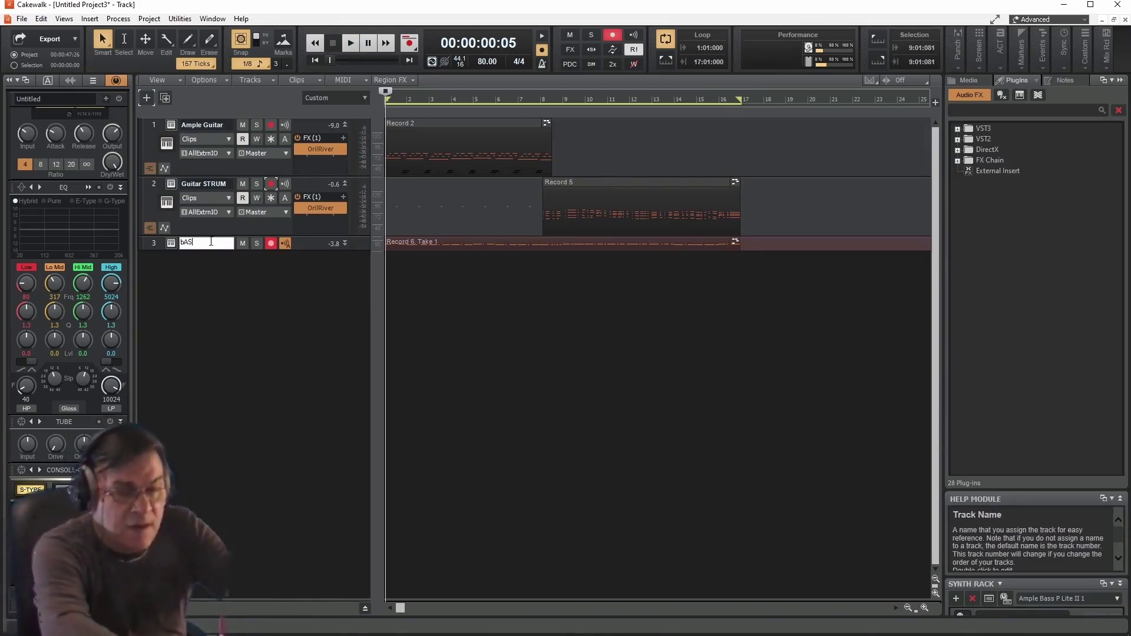
type("bASS")
key("BackSpace")
key("BackSpace")
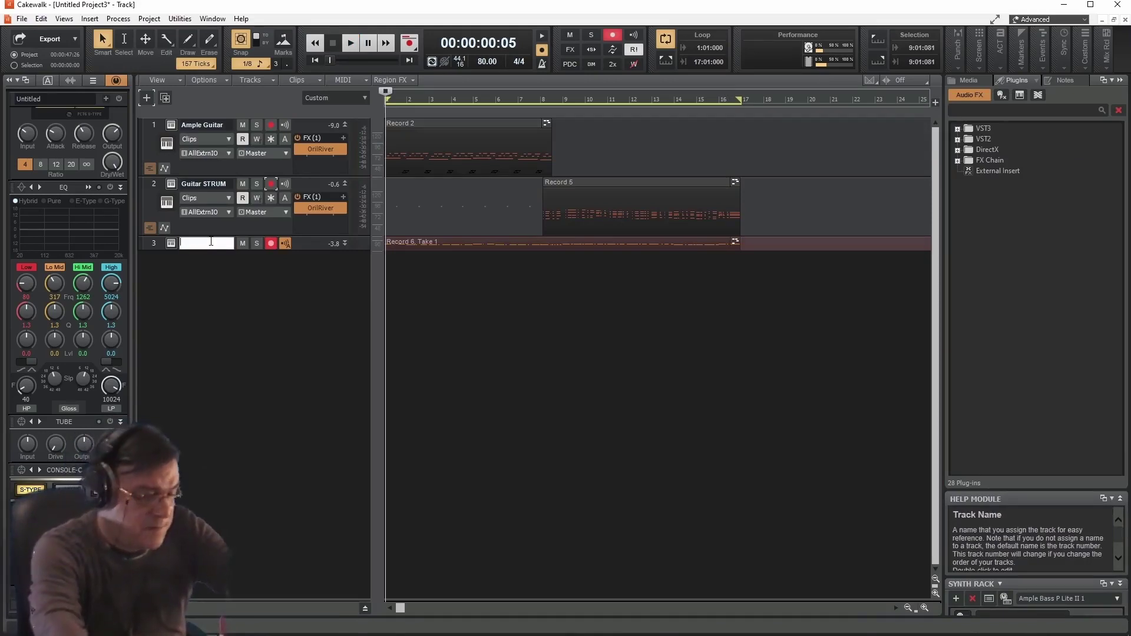
type("Bass")
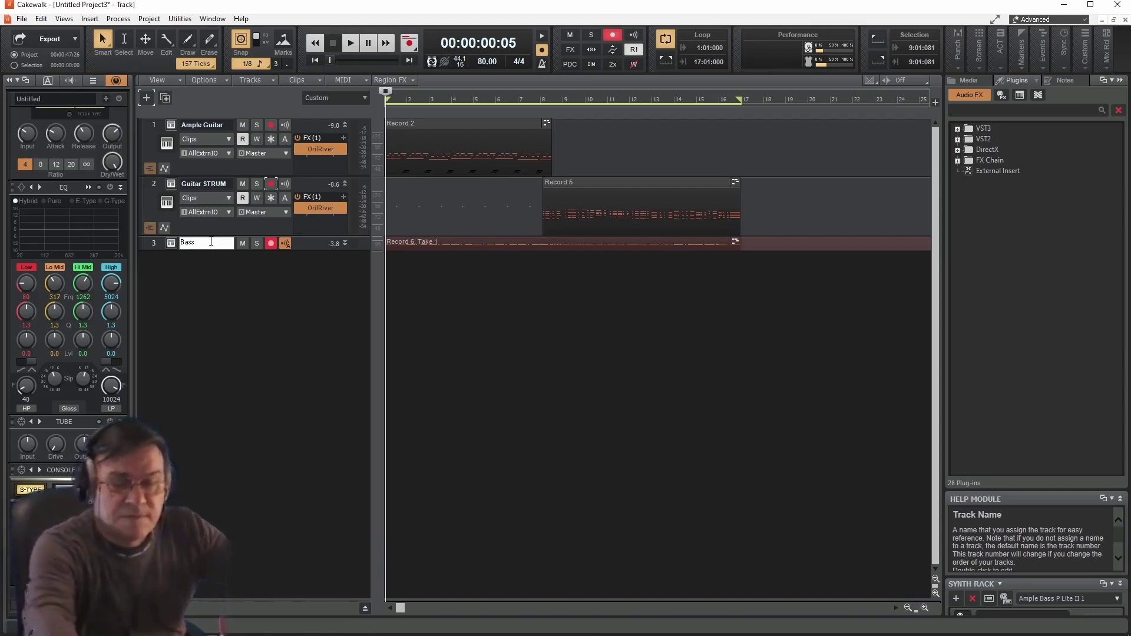
key("Return")
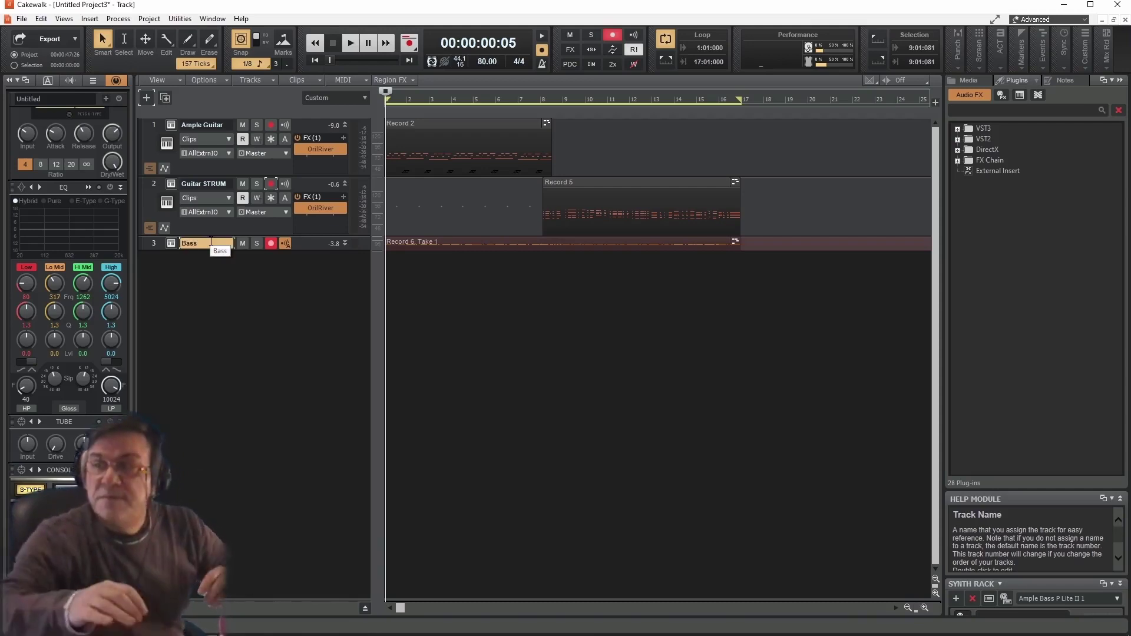
Step: Expand the Bass track strip and insert the OrilRiver reverb in its effects bin
left_click(345, 244)
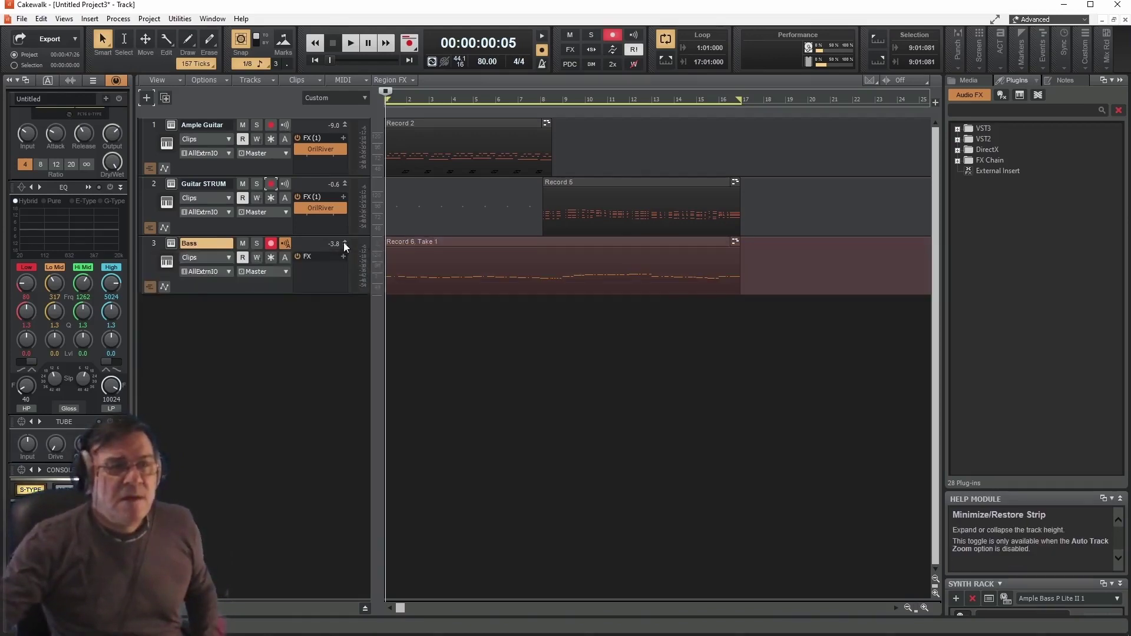
left_click(343, 257)
mouse_move(379, 262)
left_click(530, 283)
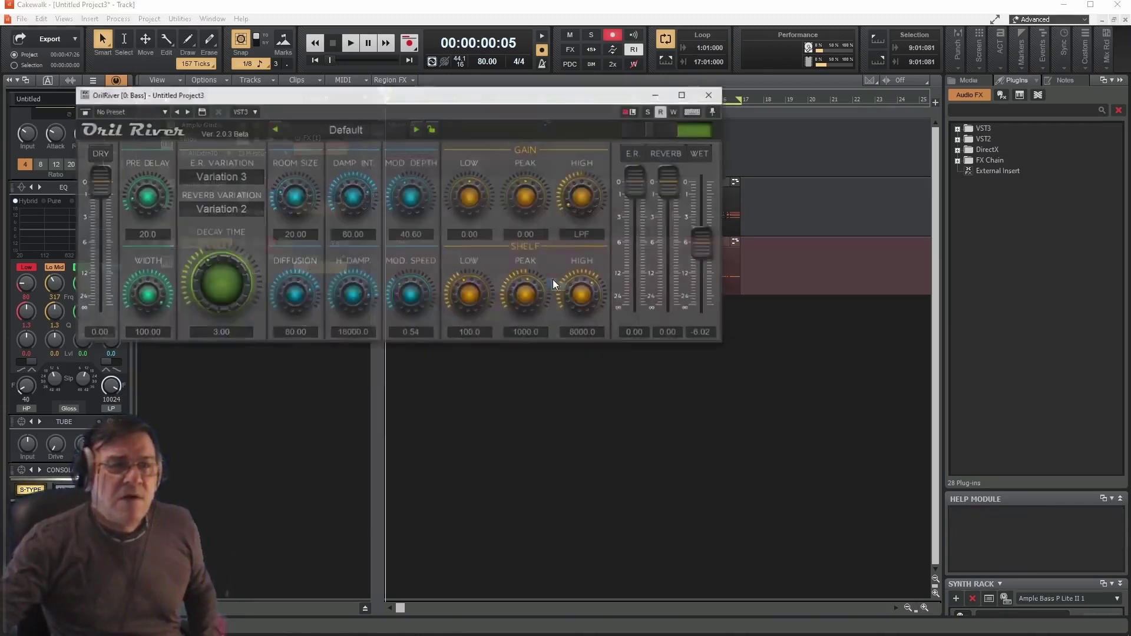
Step: Load the Large Hall reverb preset for the Bass track, start playback and close the effect window
left_click(345, 129)
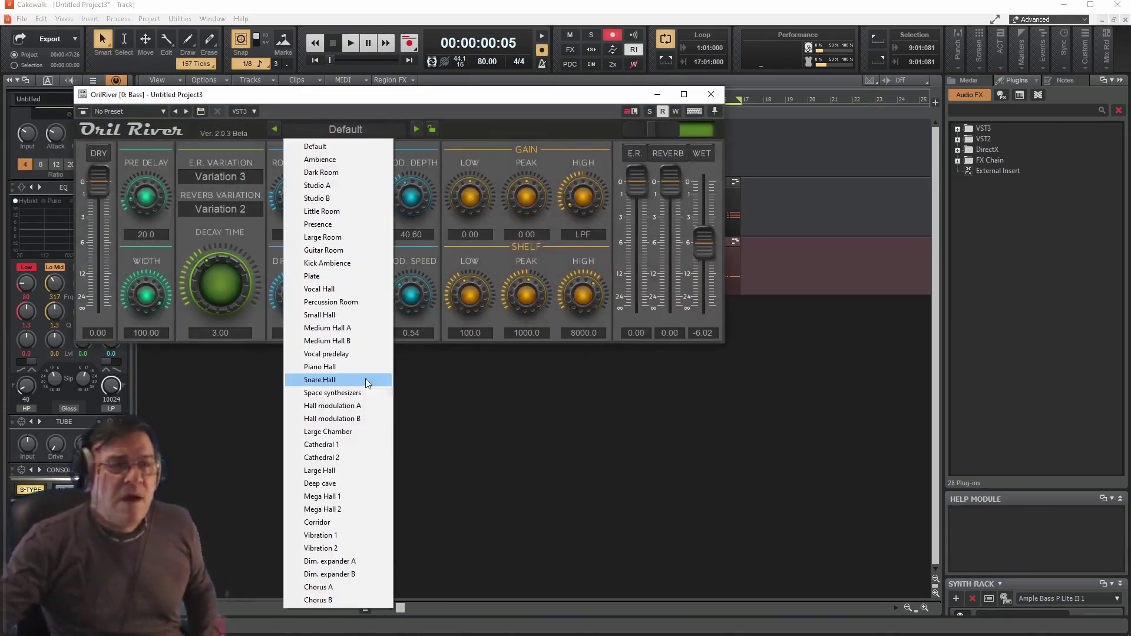
left_click(366, 470)
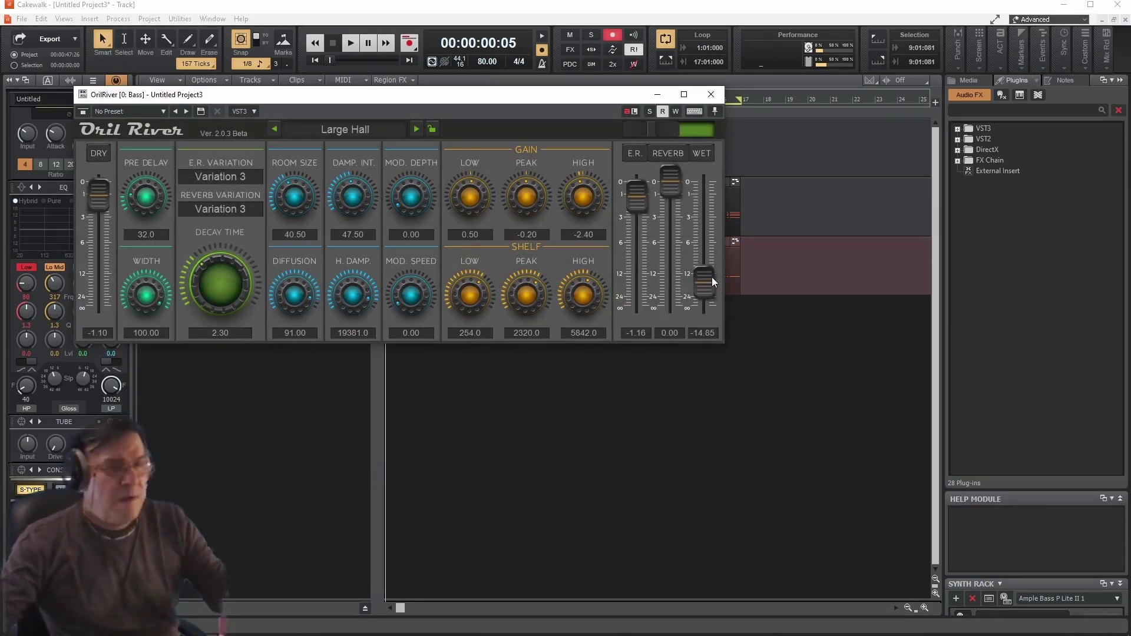
key("space")
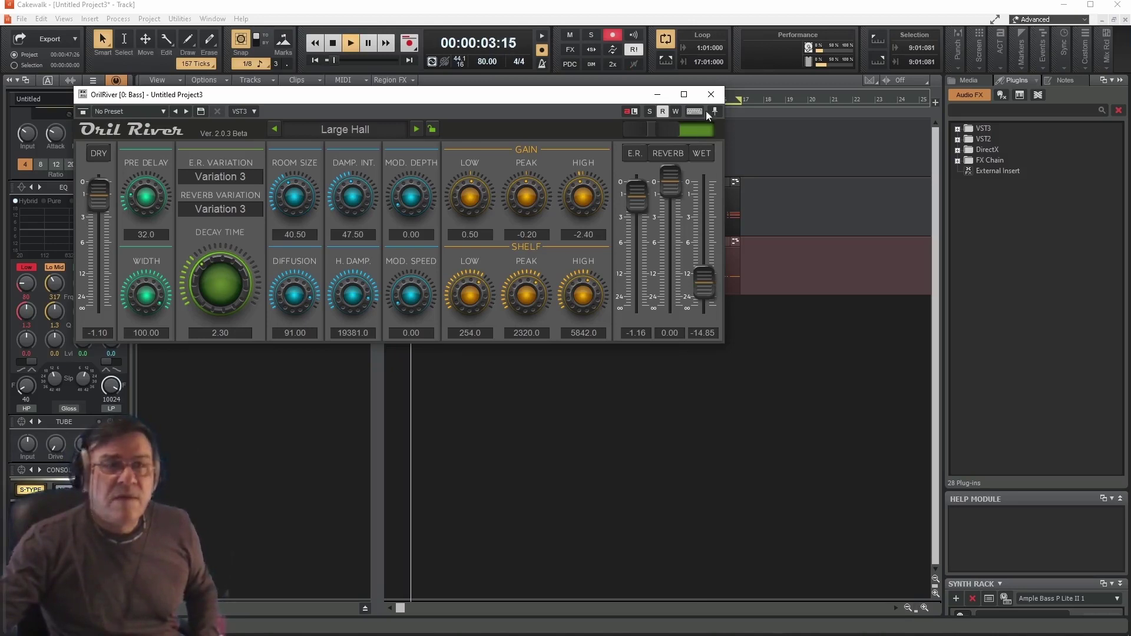
left_click(710, 95)
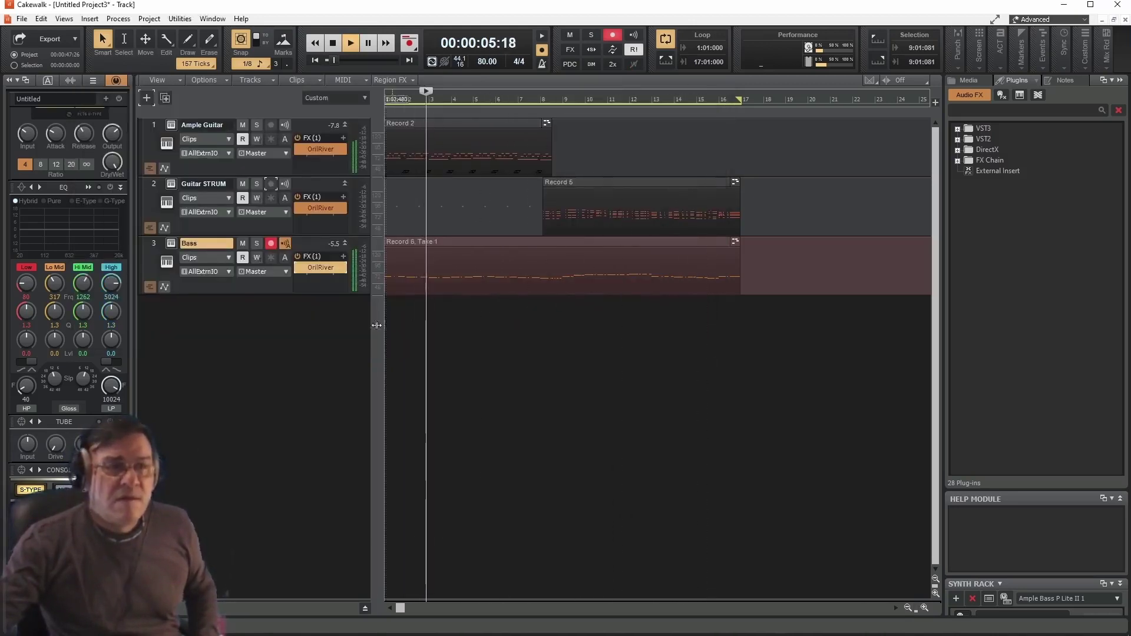